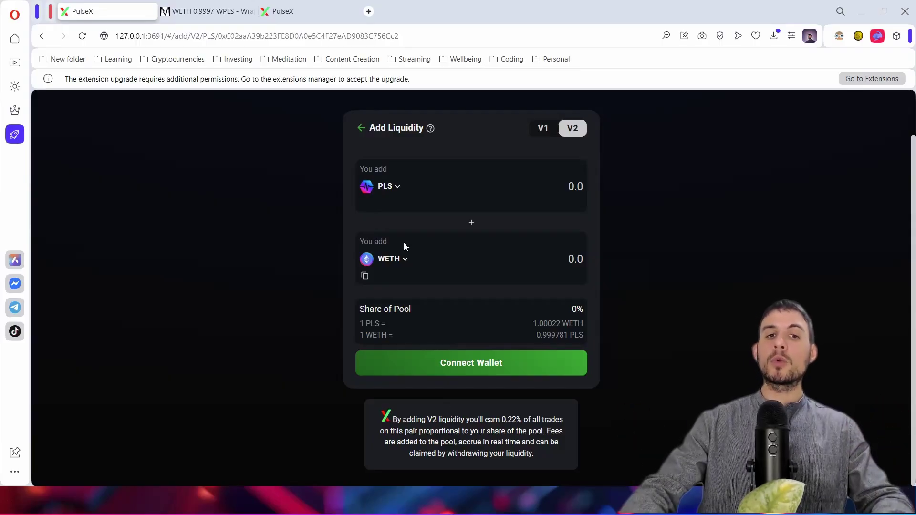
# Keep WETH as the second token after searching 'weth', then switch to the DEX Screener WETH/WPLS chart tab
pyautogui.click(394, 267)
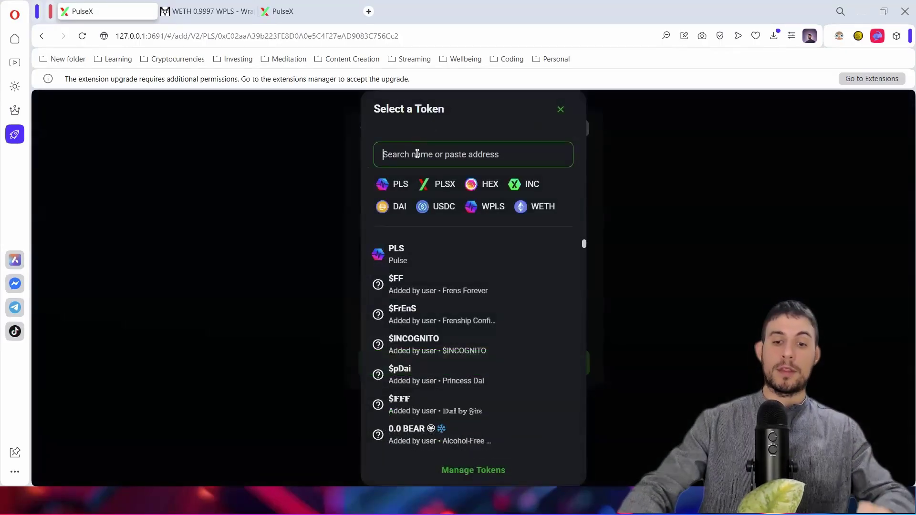
pyautogui.write('weth')
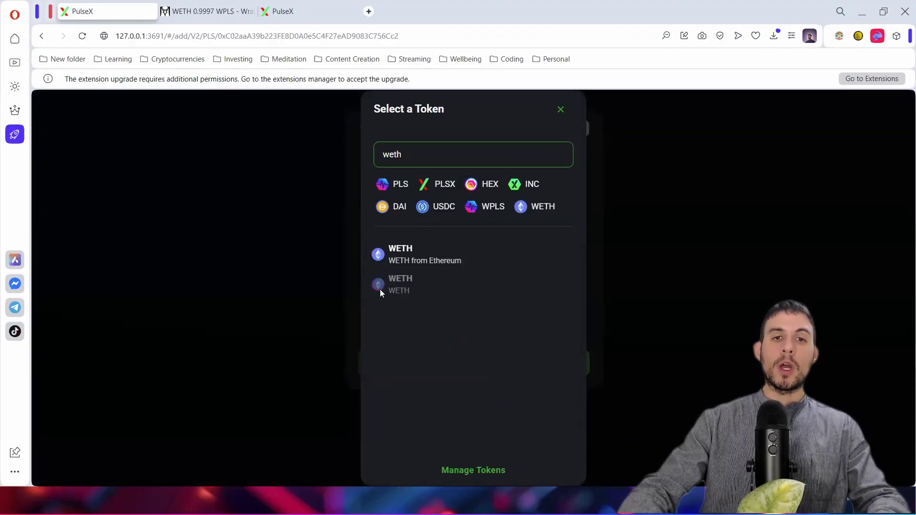
pyautogui.click(287, 270)
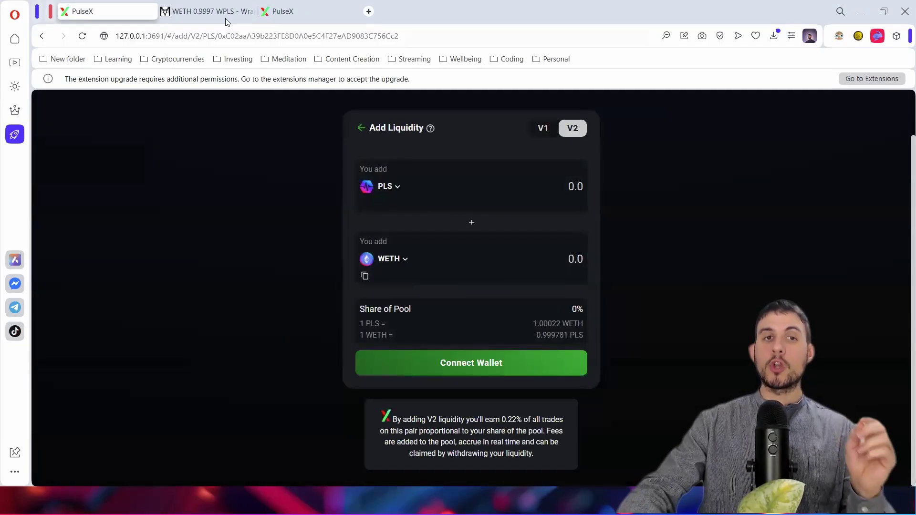
pyautogui.click(196, 11)
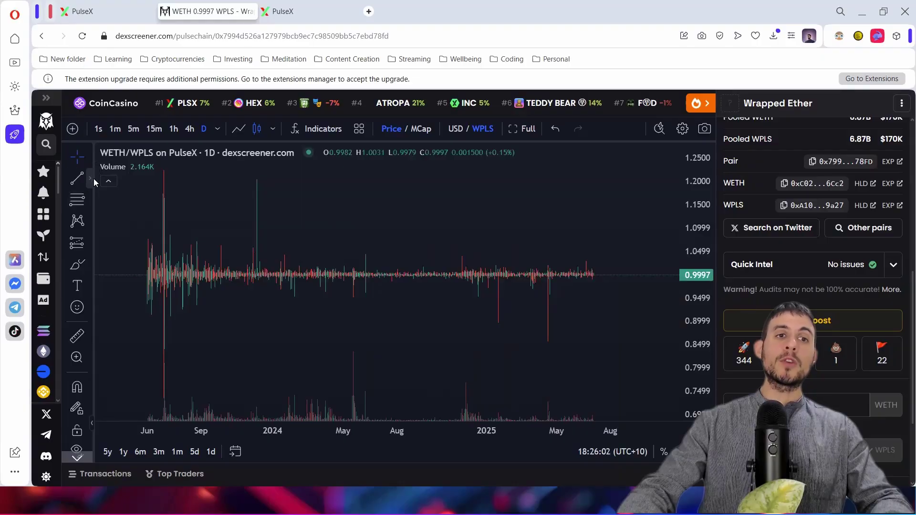
# Draw a horizontal line on the WETH/WPLS chart and set its price to 1.0000
pyautogui.click(91, 179)
pyautogui.click(134, 266)
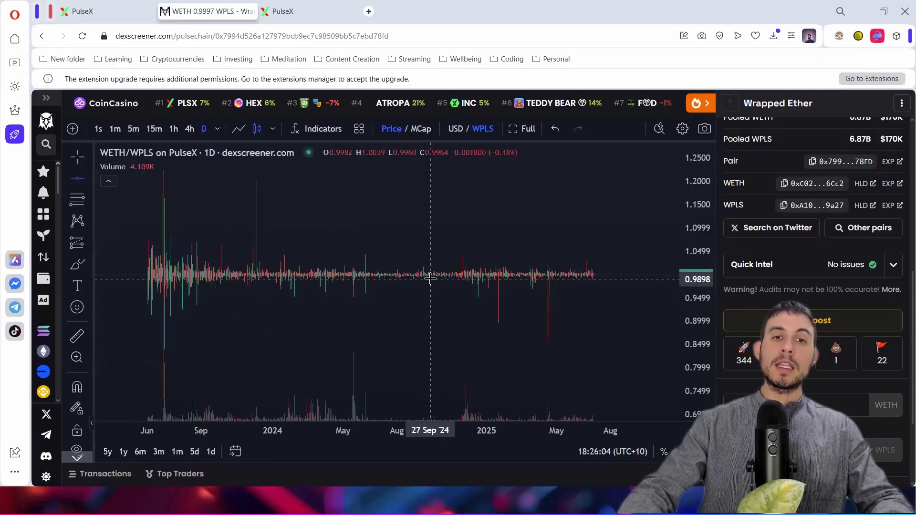
pyautogui.click(430, 277)
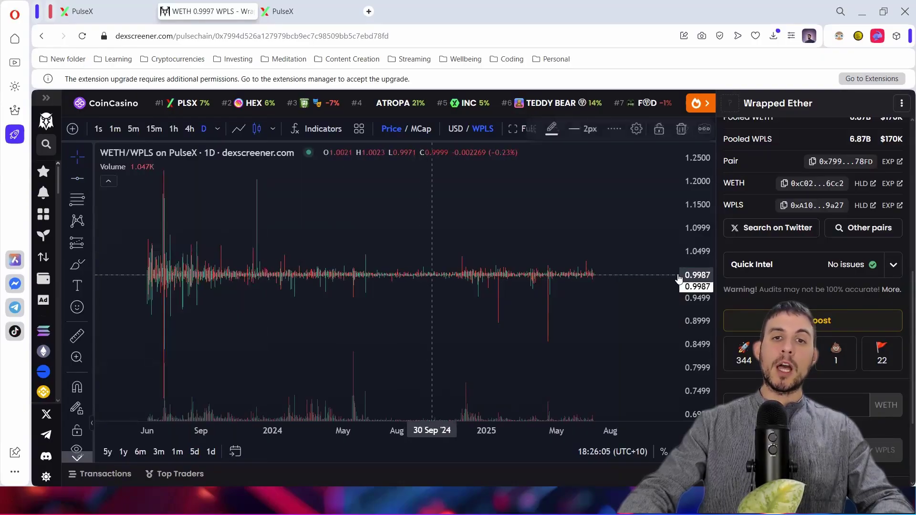
pyautogui.doubleClick(638, 276)
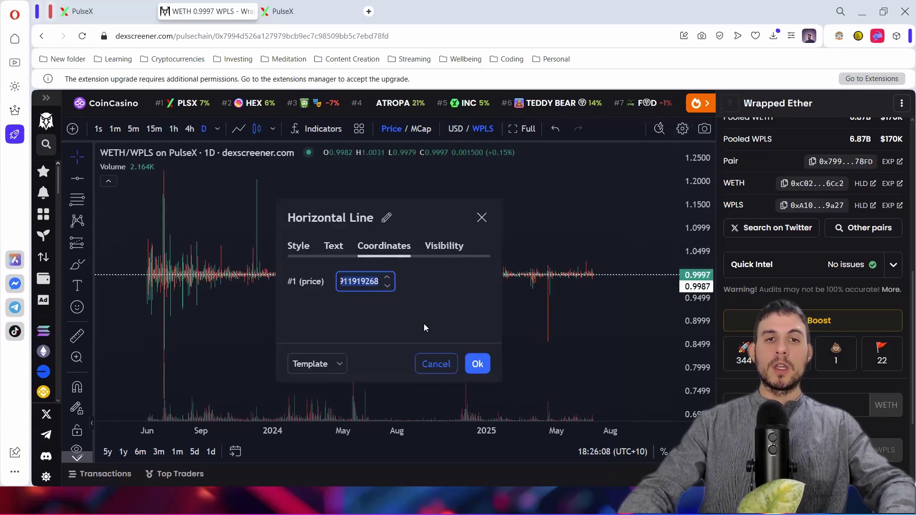
pyautogui.write('1.0000')
pyautogui.click(478, 364)
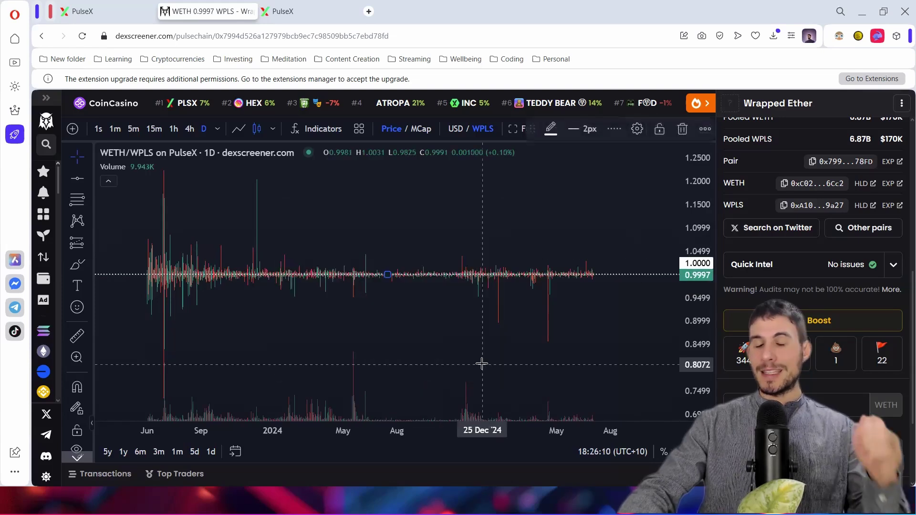
pyautogui.click(481, 339)
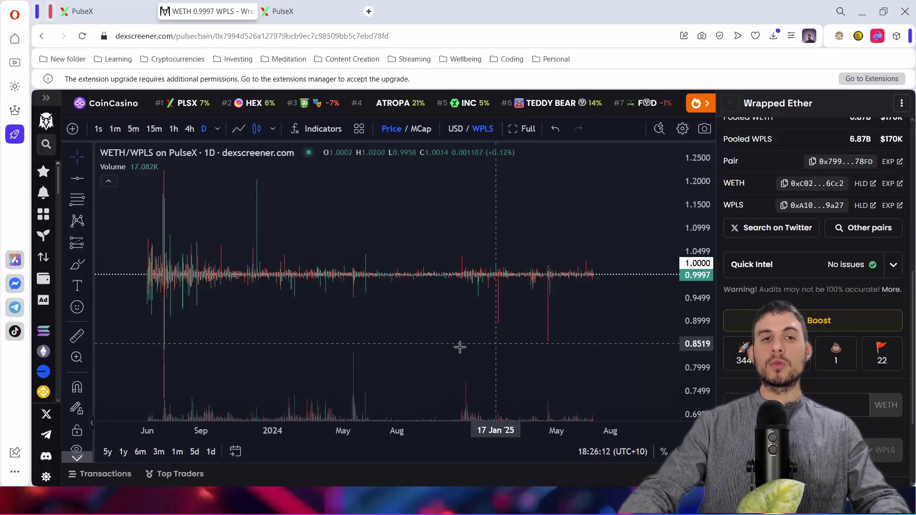
# Copy the WETH/WPLS pair address to the clipboard
pyautogui.moveTo(101, 169)
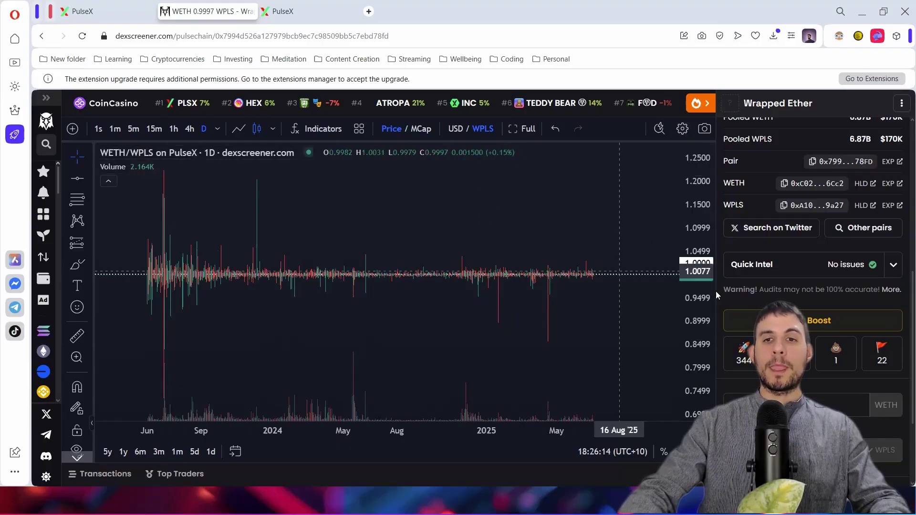
pyautogui.scroll(-1, 831, 240)
pyautogui.scroll(3, 831, 234)
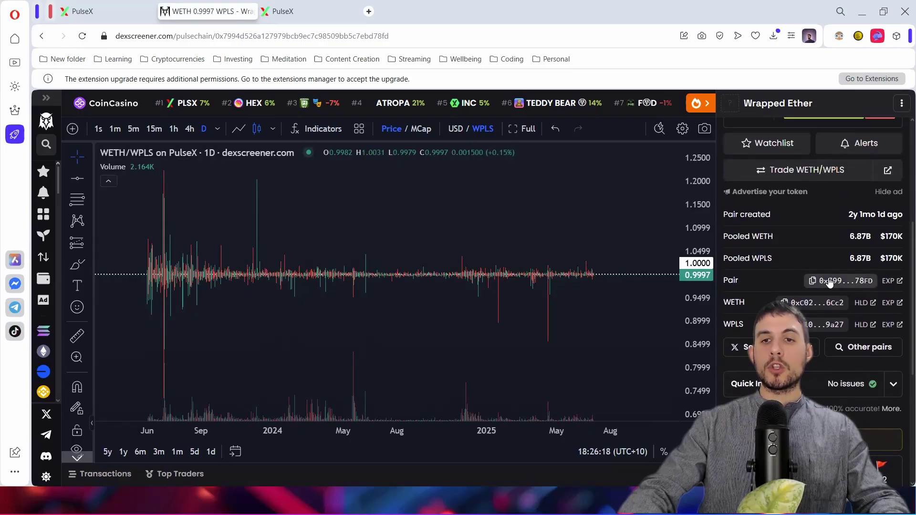
pyautogui.click(830, 281)
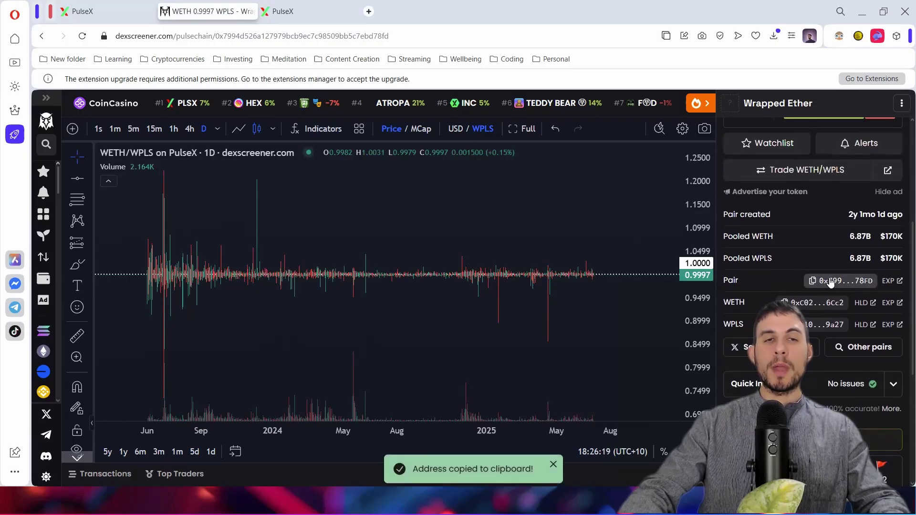
# Back in PulseX, paste the copied pair address into the V2 Info pools-and-tokens search
pyautogui.click(299, 15)
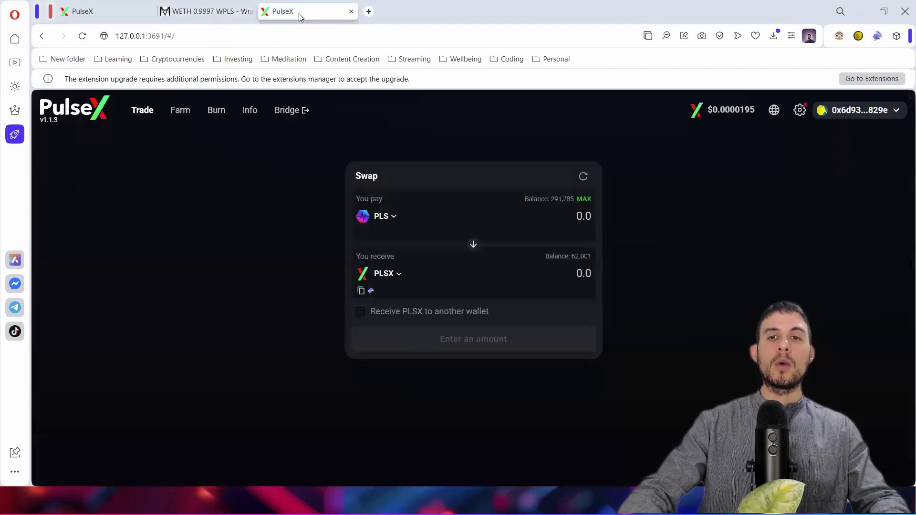
pyautogui.click(250, 111)
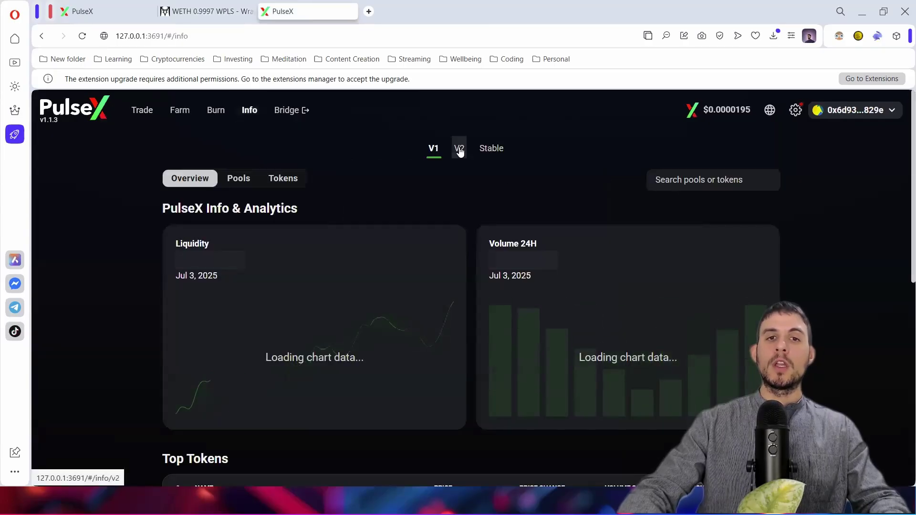
pyautogui.click(459, 151)
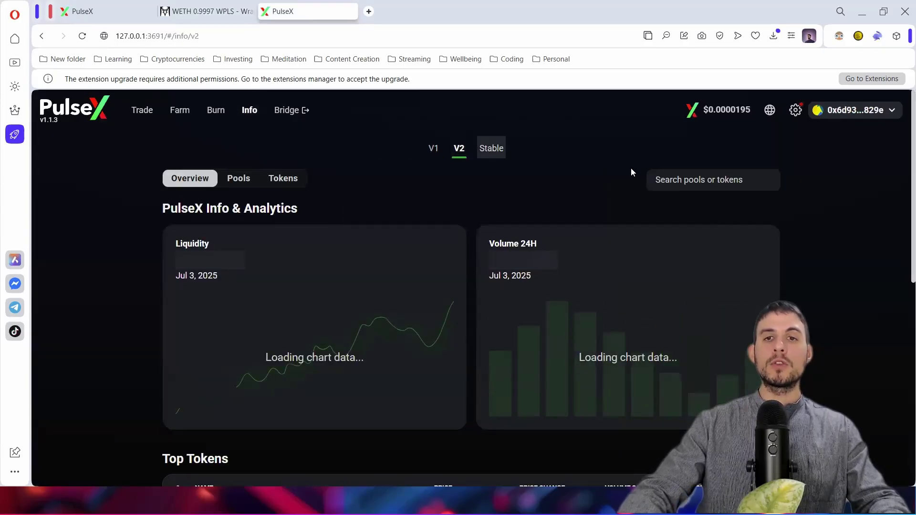
pyautogui.click(693, 180)
pyautogui.hotkey('ctrl', 'v')
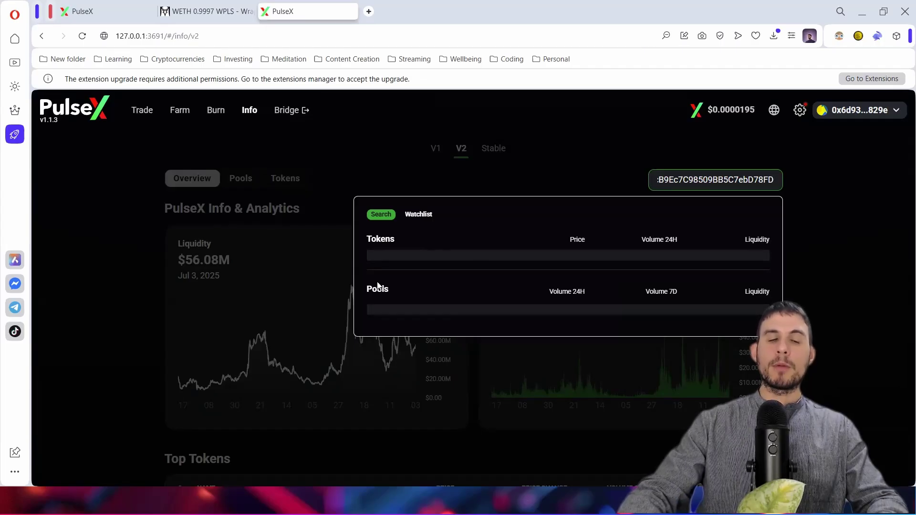
# Open the WPLS / WETH search result and scroll through its liquidity, APR and volume stats
pyautogui.click(404, 326)
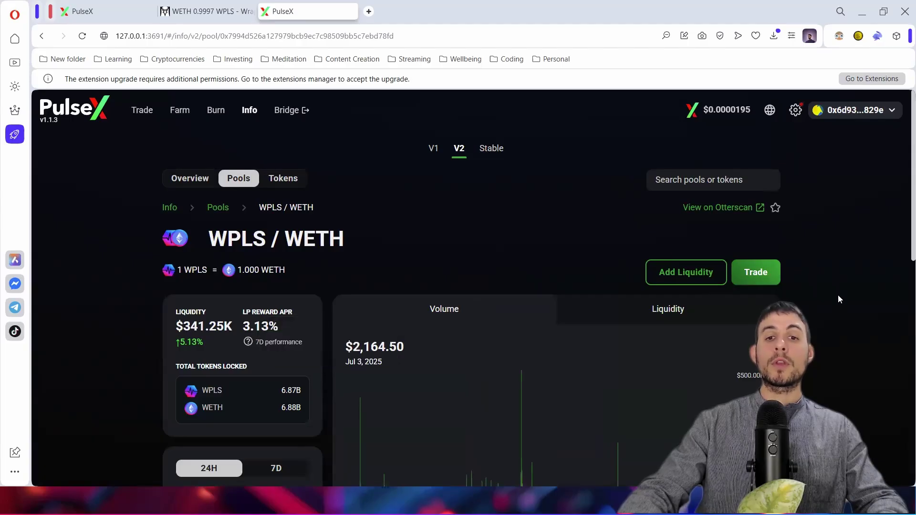
pyautogui.scroll(-3, 839, 299)
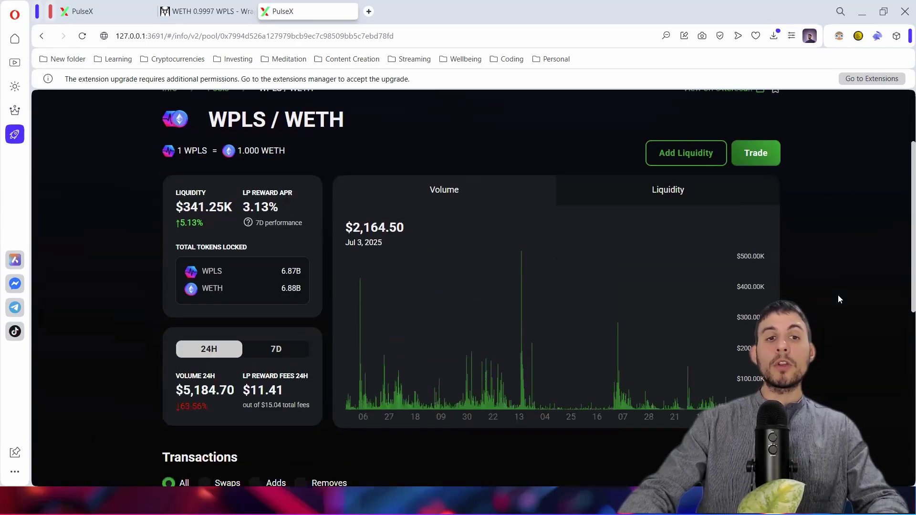
pyautogui.scroll(1, 838, 296)
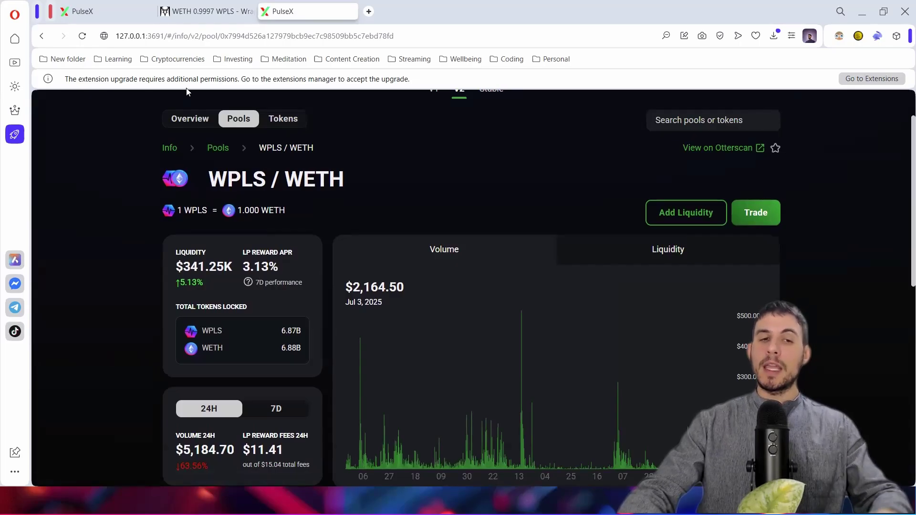
pyautogui.click(179, 7)
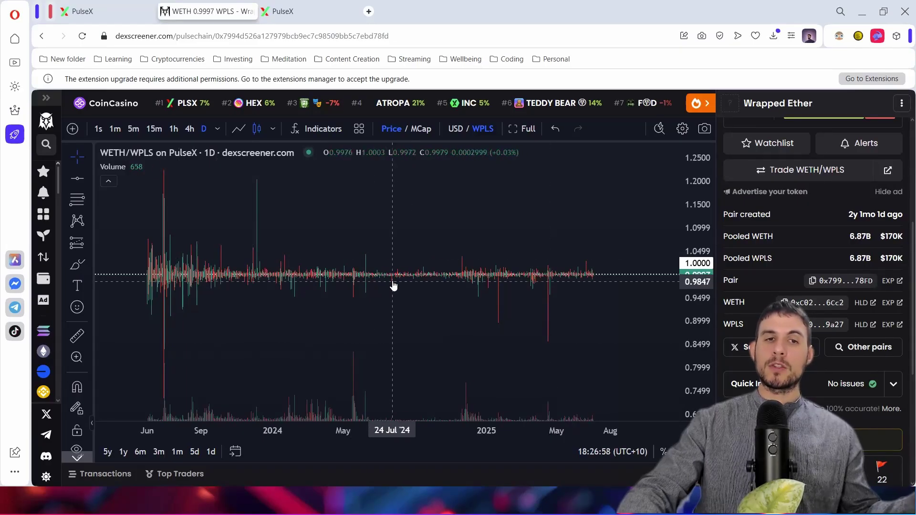
pyautogui.click(281, 11)
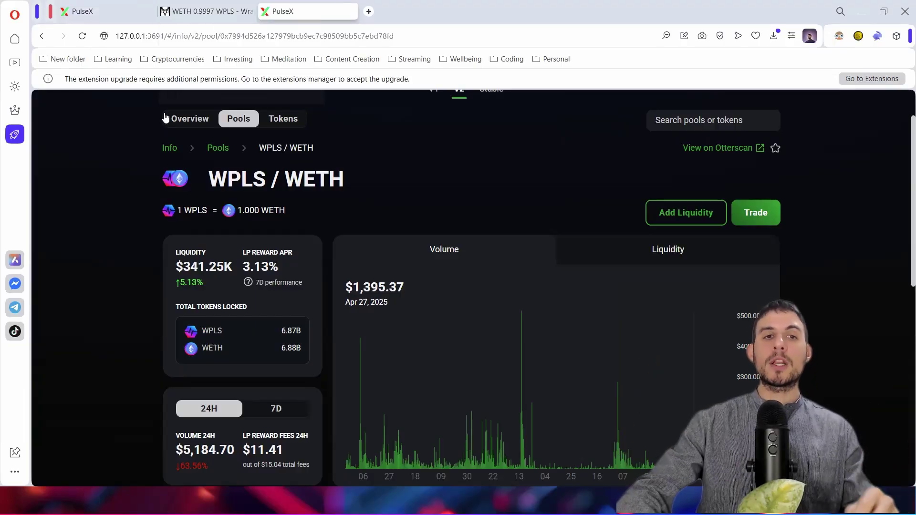
# On the Trade swap page, choose WETH as the token to receive
pyautogui.scroll(2, 176, 139)
pyautogui.click(141, 118)
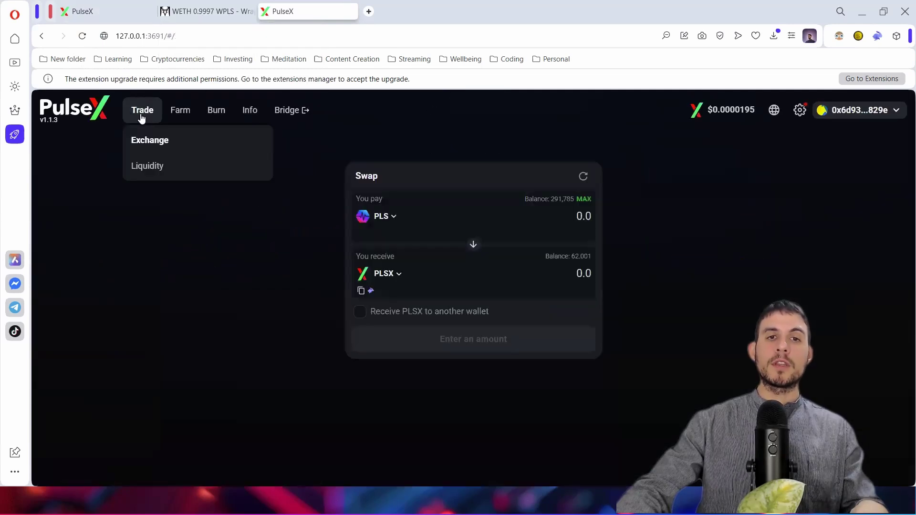
pyautogui.click(389, 276)
pyautogui.write('weth')
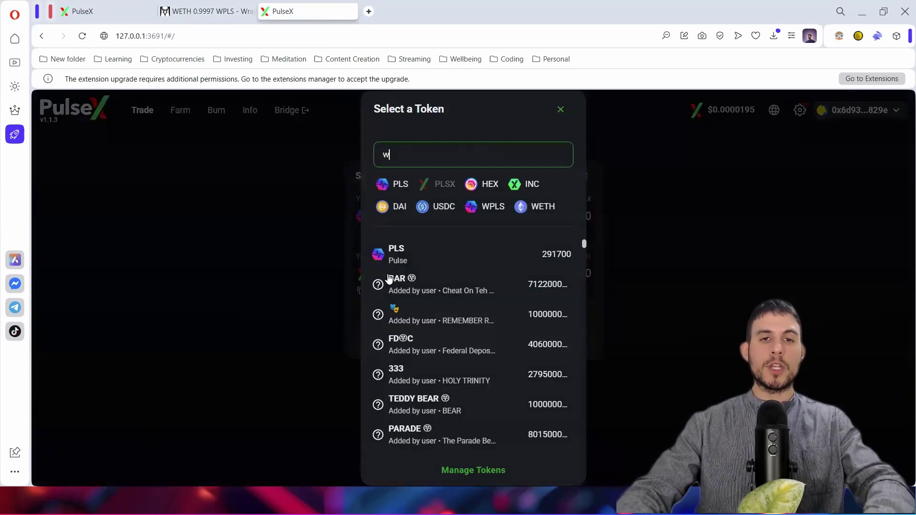
pyautogui.click(393, 258)
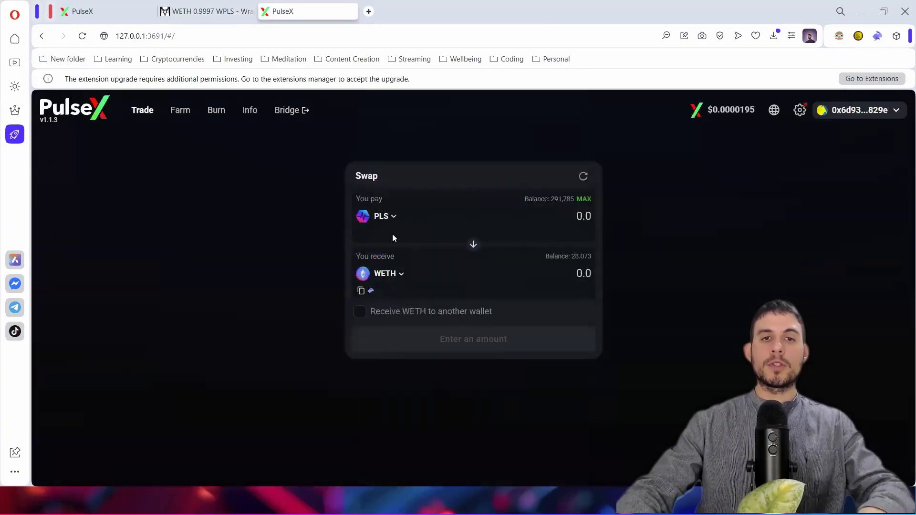
# Swap 50,000 PLS for about 49,865.5 WETH, then go to the Liquidity page
pyautogui.click(583, 216)
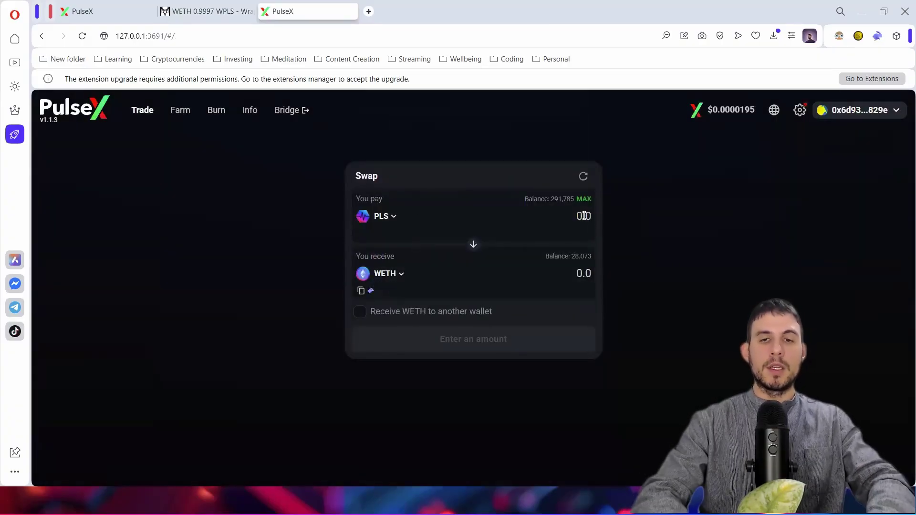
pyautogui.write('100,000')
pyautogui.moveTo(564, 214); pyautogui.dragTo(542, 213)
pyautogui.write('5')
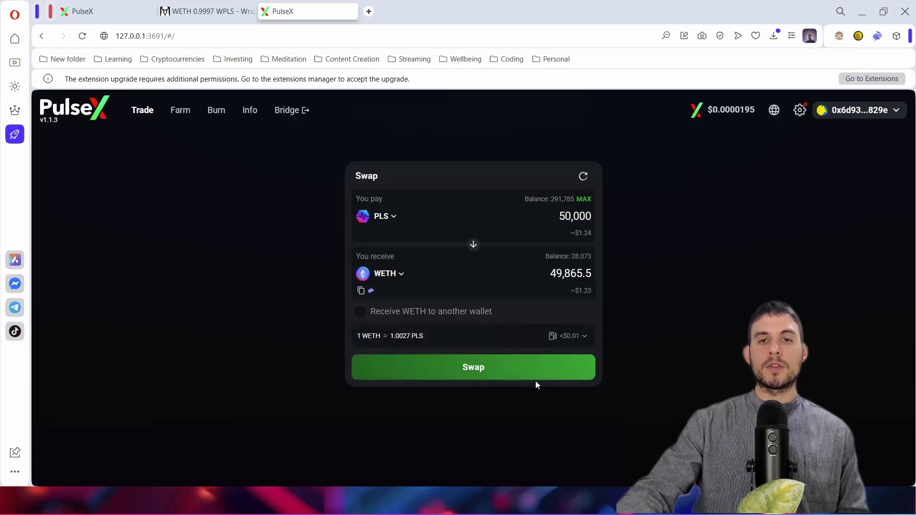
pyautogui.click(520, 370)
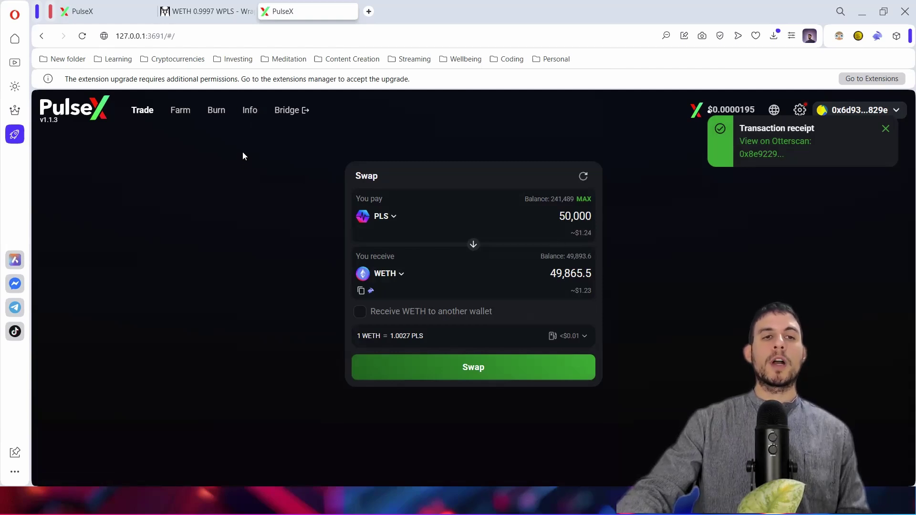
pyautogui.moveTo(142, 109)
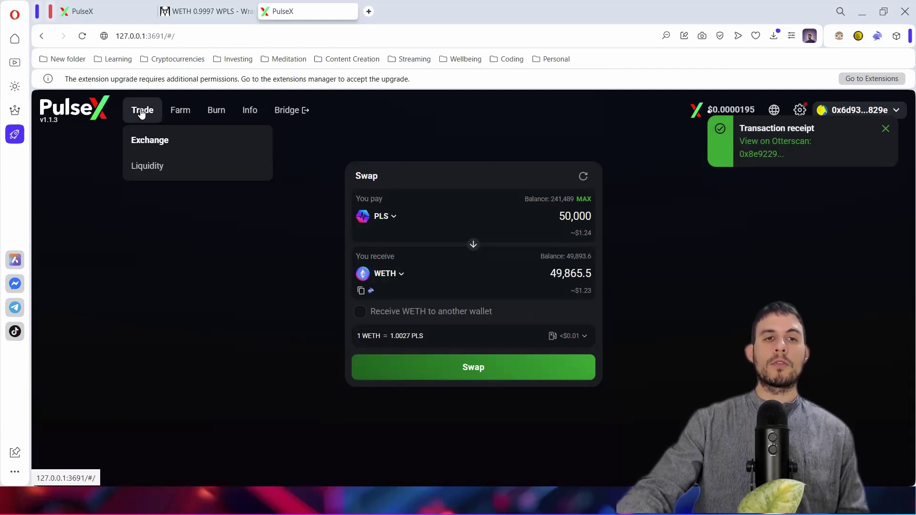
pyautogui.click(152, 173)
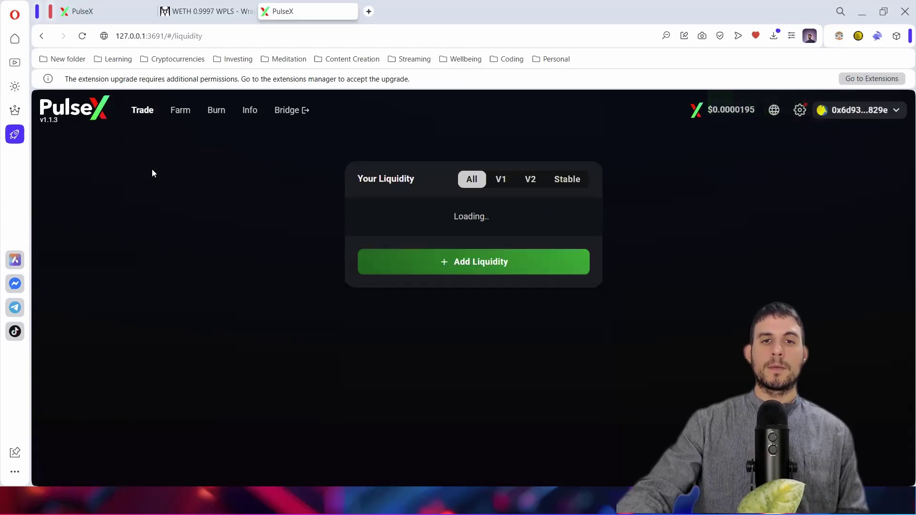
# Start a V2 position pairing PLS with the maximum WETH (about 49,893.6) and approve WETH spending
pyautogui.click(478, 263)
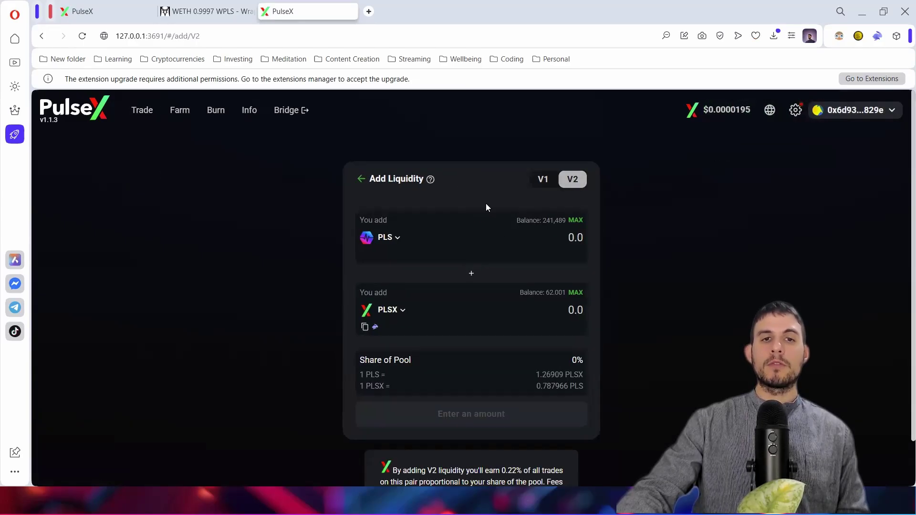
pyautogui.click(392, 311)
pyautogui.write('weth')
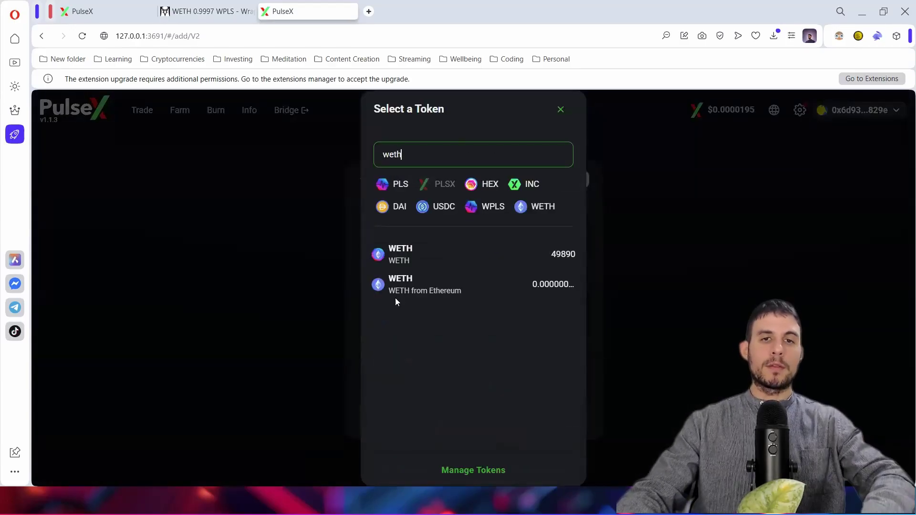
pyautogui.click(398, 296)
pyautogui.click(575, 292)
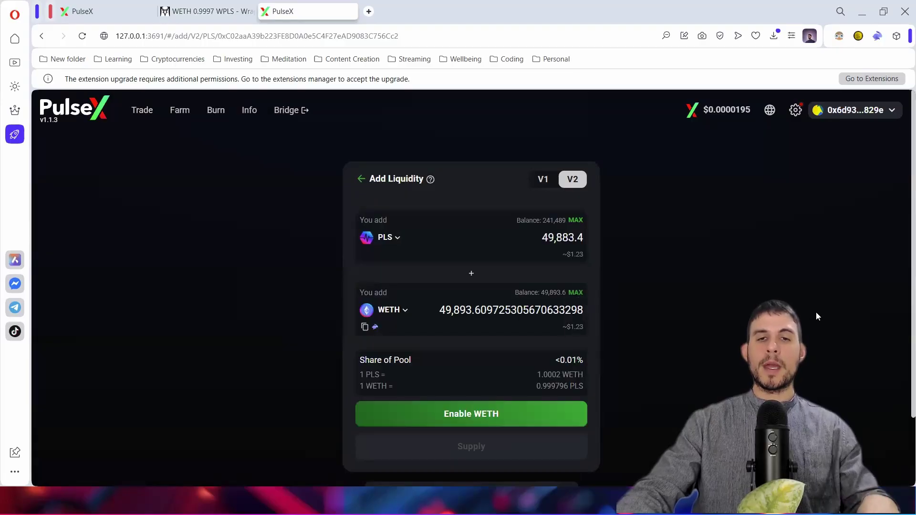
pyautogui.click(488, 416)
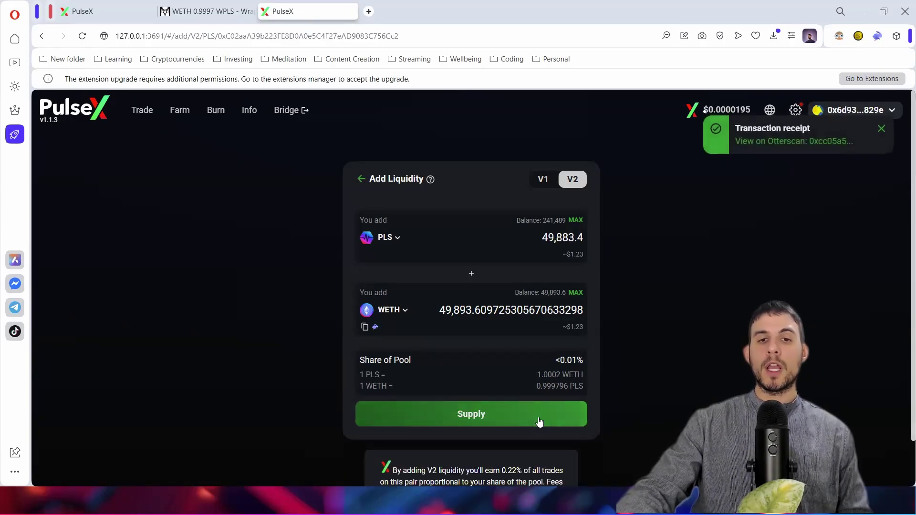
# Supply the PLS/WETH V2 liquidity and confirm the transaction in the Rabby wallet
pyautogui.click(511, 418)
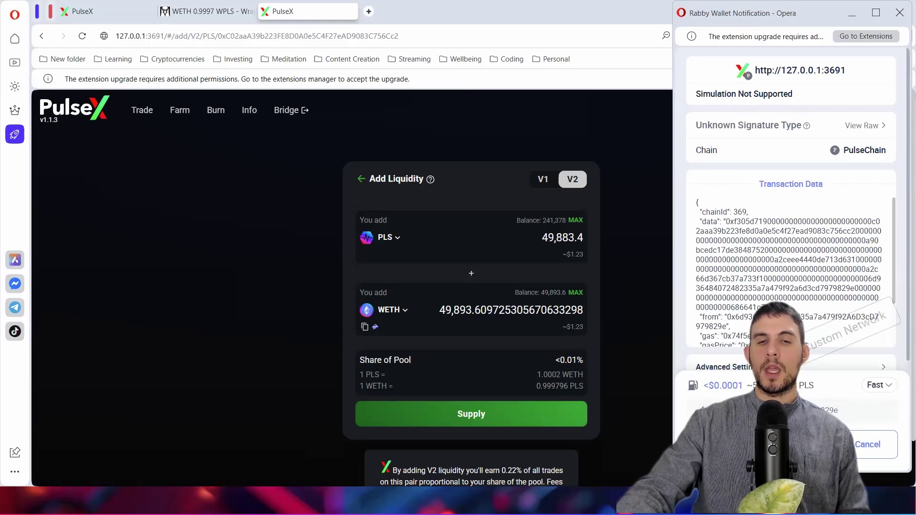
pyautogui.click(763, 444)
pyautogui.click(787, 454)
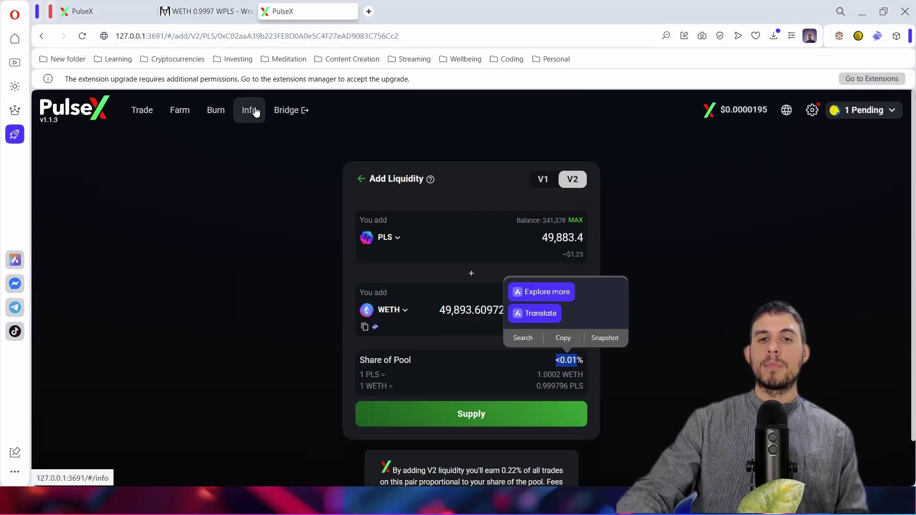
# Check the deposit's ~$1.23 value in the receipt, then go to Info & Analytics
pyautogui.doubleClick(577, 254)
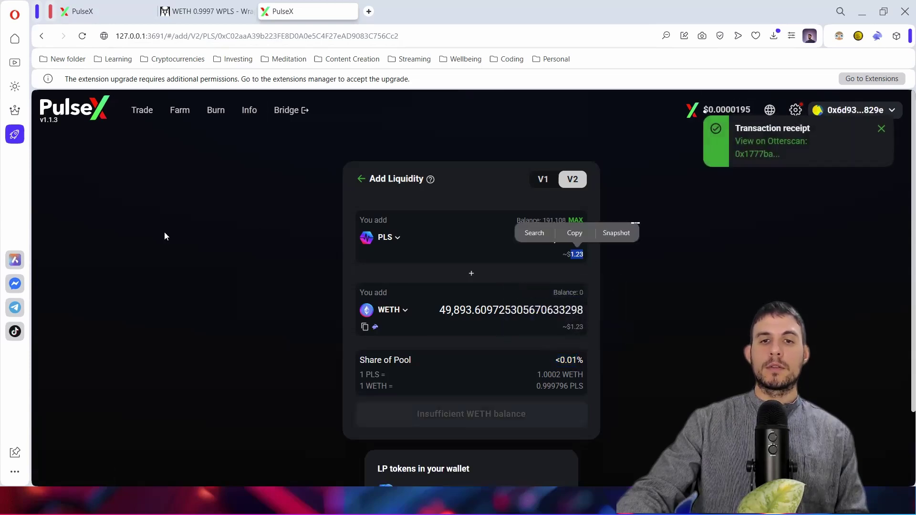
pyautogui.click(686, 334)
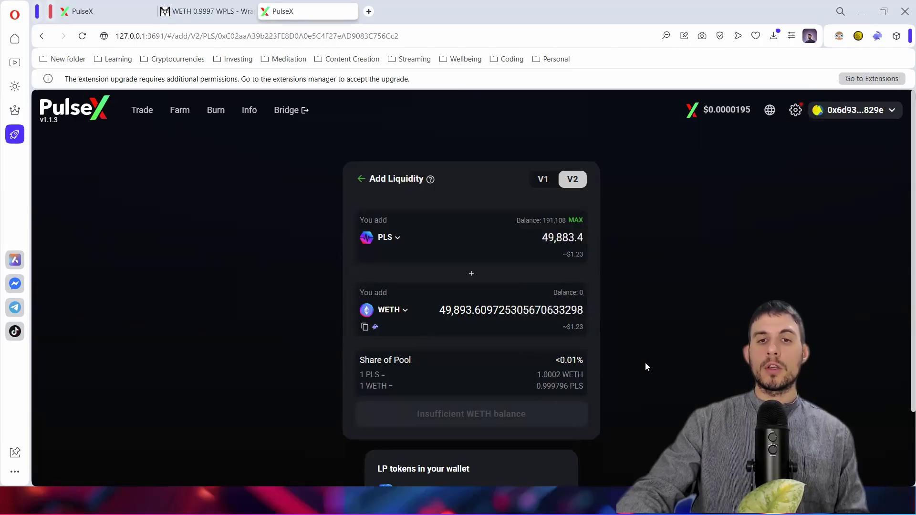
pyautogui.click(245, 116)
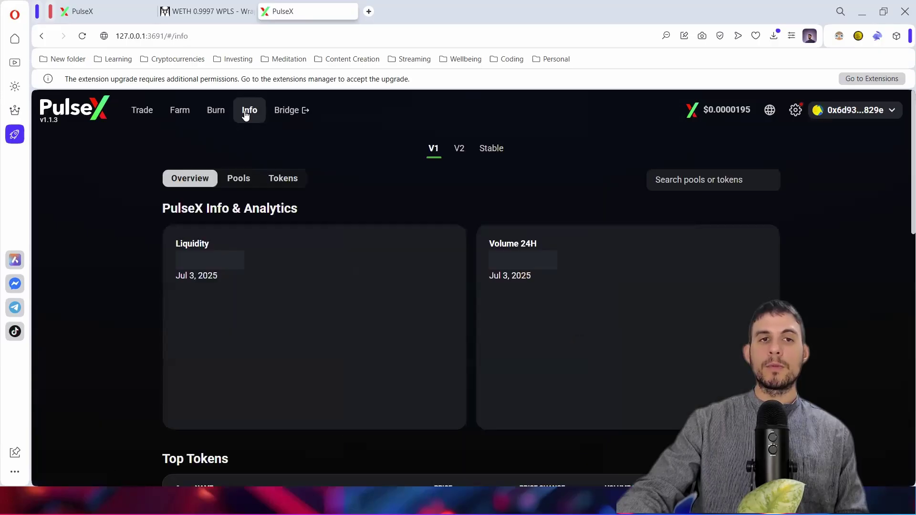
# Open the WPLS / WETH V2 pool analytics ($340.76K liquidity, 3.14% APR) via search, then launch Calculator
pyautogui.click(460, 148)
pyautogui.click(737, 185)
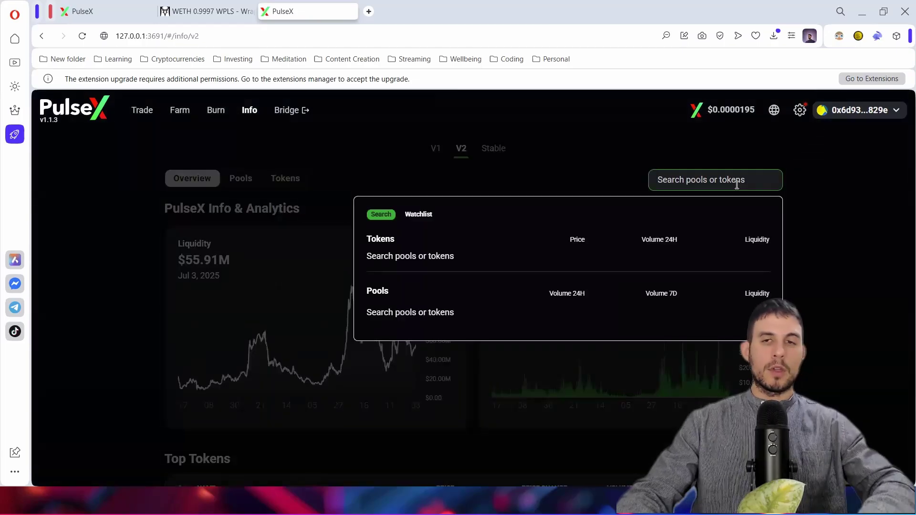
pyautogui.hotkey('ctrl', 'v')
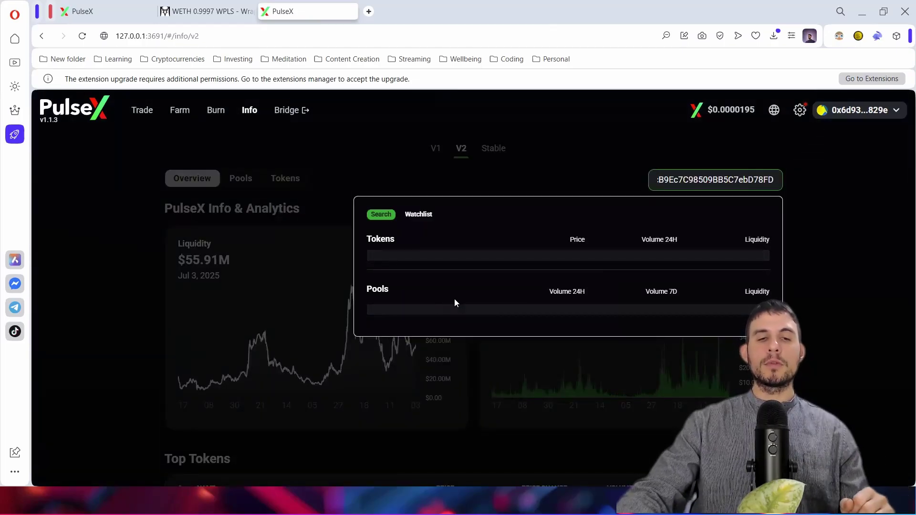
pyautogui.click(412, 326)
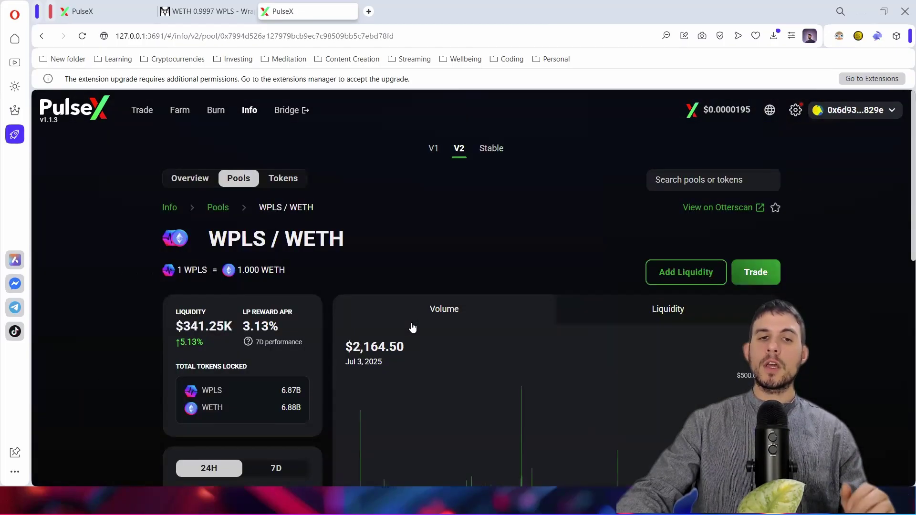
pyautogui.scroll(-1, 217, 260)
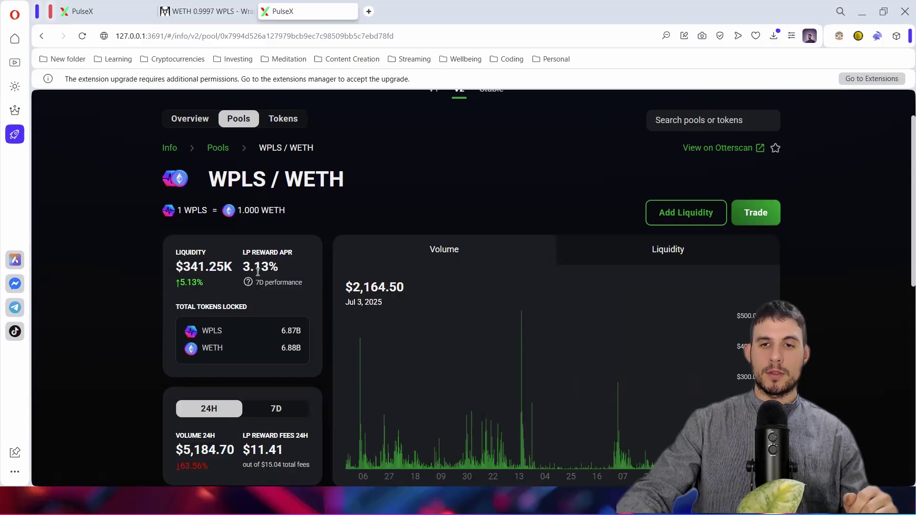
pyautogui.scroll(-1, 257, 272)
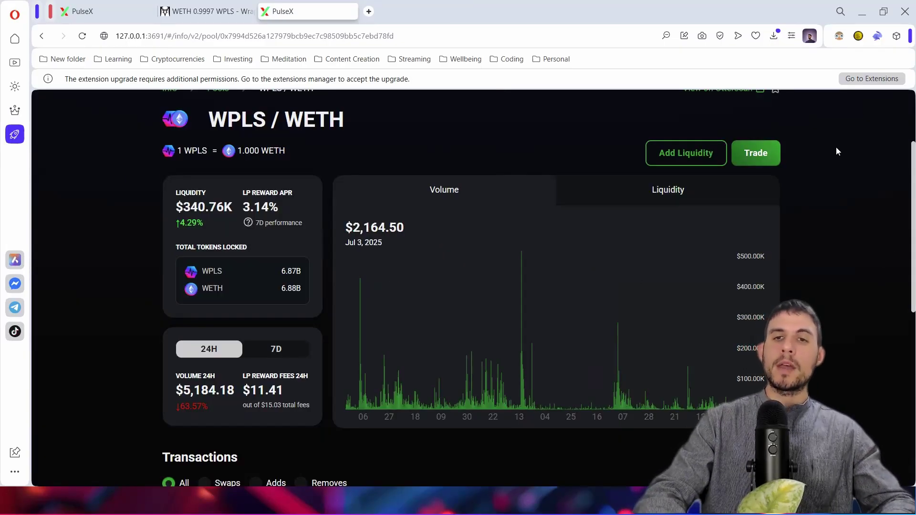
pyautogui.press('XF86Calculator')
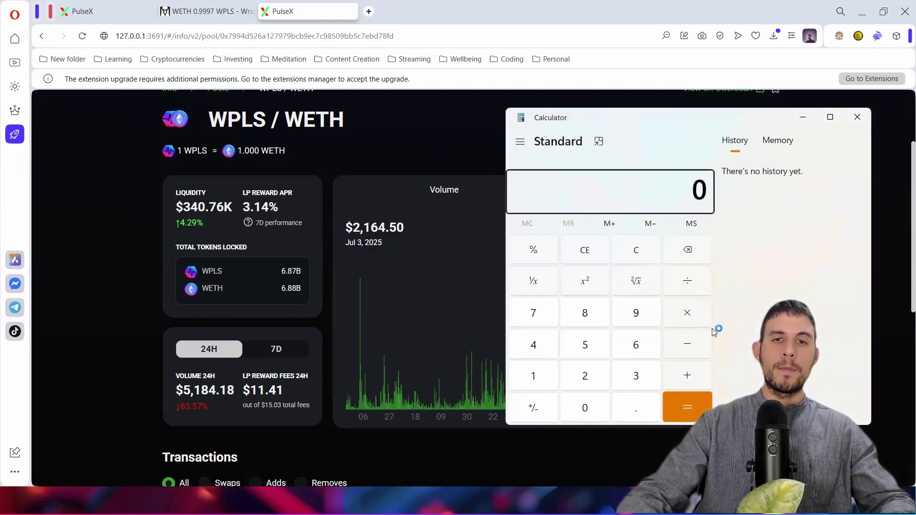
# Compute 2.46 ÷ 340,760 × 11.41 in Calculator, giving 8.237058340180772e-5
pyautogui.click(596, 386)
pyautogui.click(627, 409)
pyautogui.click(536, 348)
pyautogui.click(636, 347)
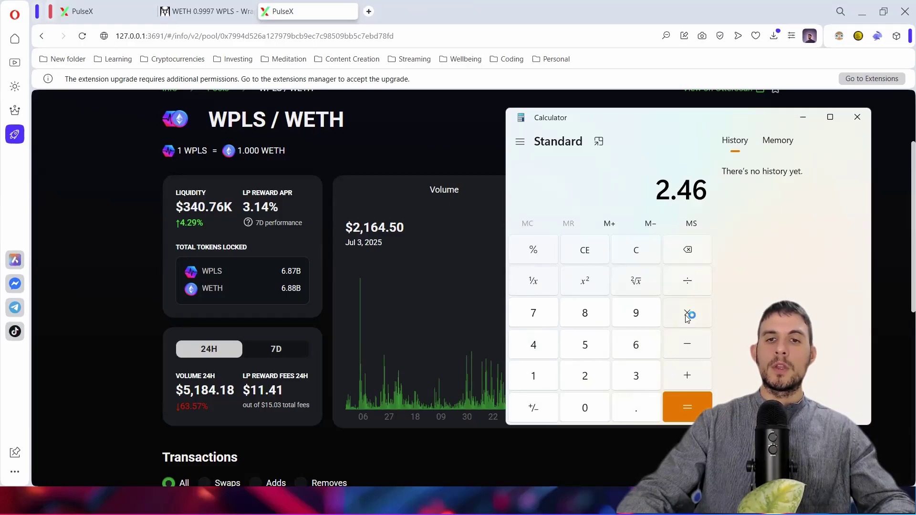
pyautogui.click(693, 281)
pyautogui.write('340,760')
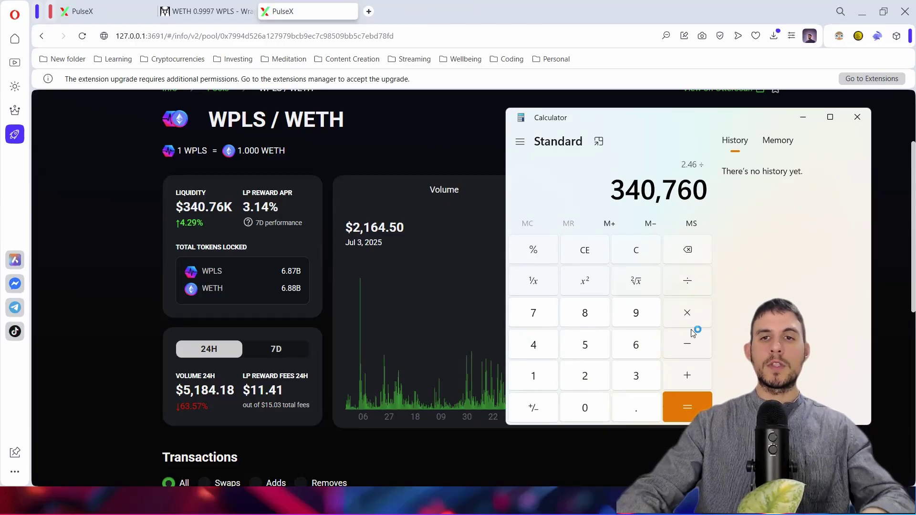
pyautogui.click(692, 415)
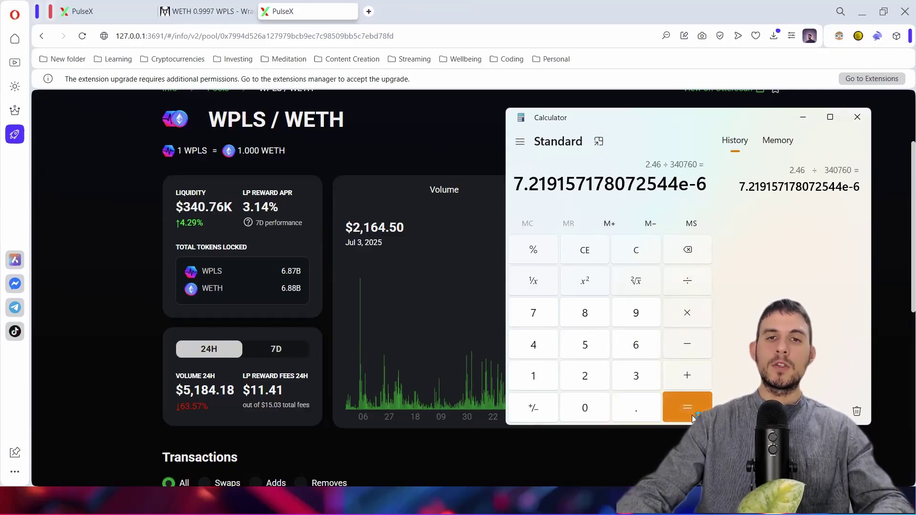
pyautogui.click(692, 320)
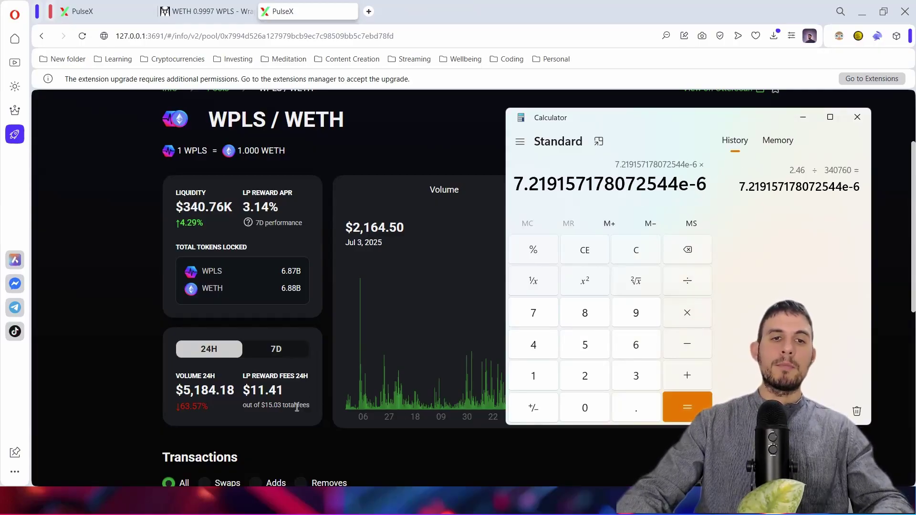
pyautogui.write('11.41')
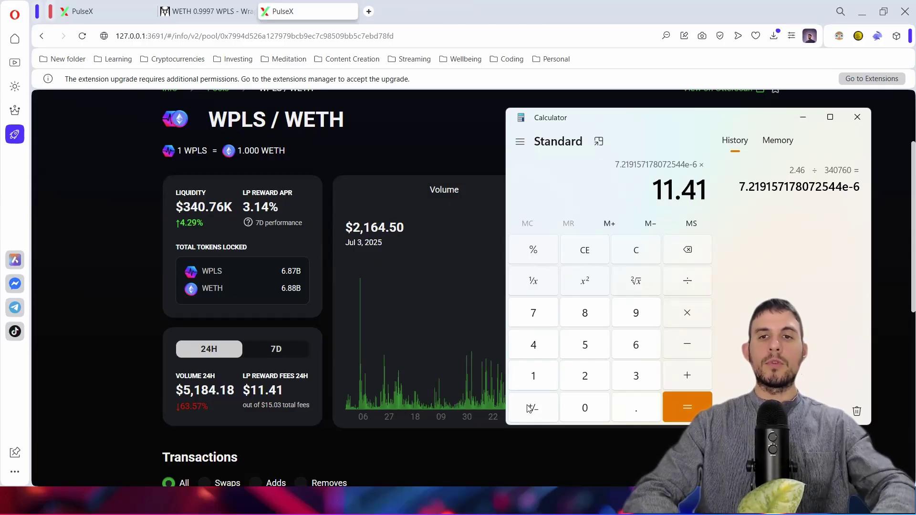
pyautogui.press('Return')
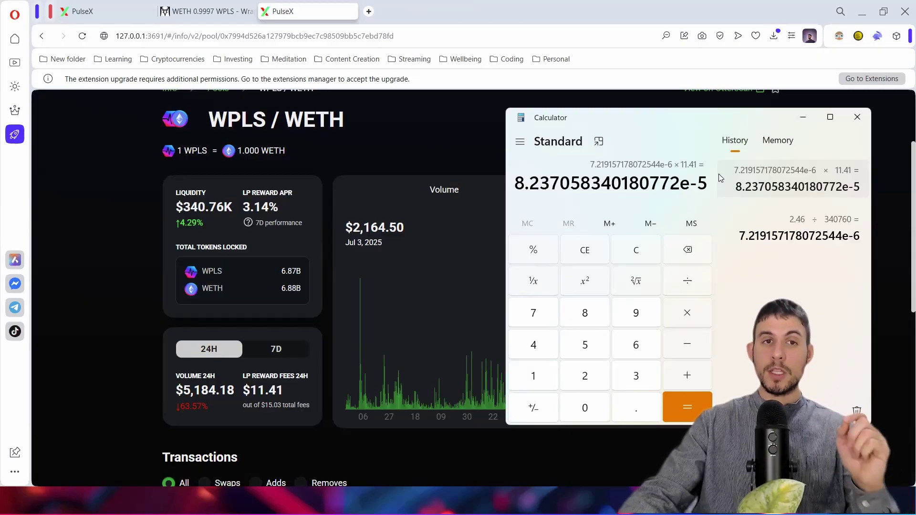
# Go from the pool page to the Your Liquidity positions list
pyautogui.click(114, 167)
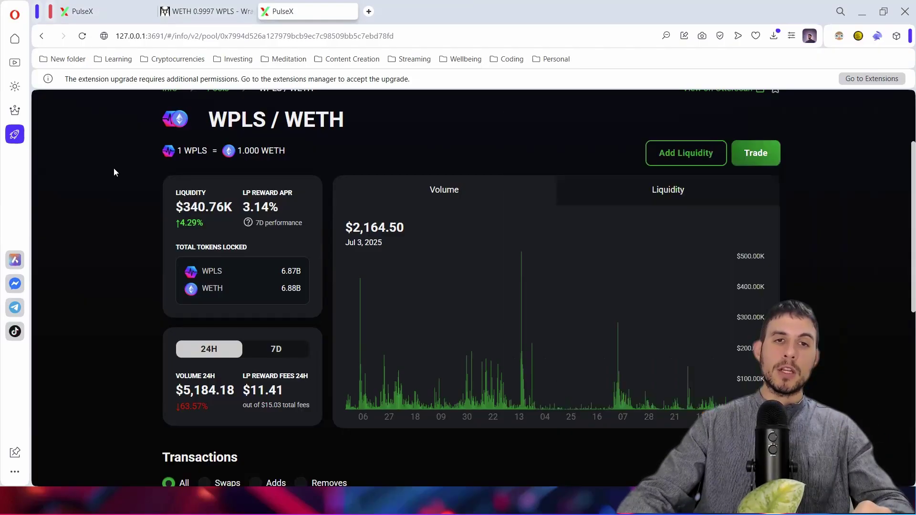
pyautogui.scroll(3, 114, 168)
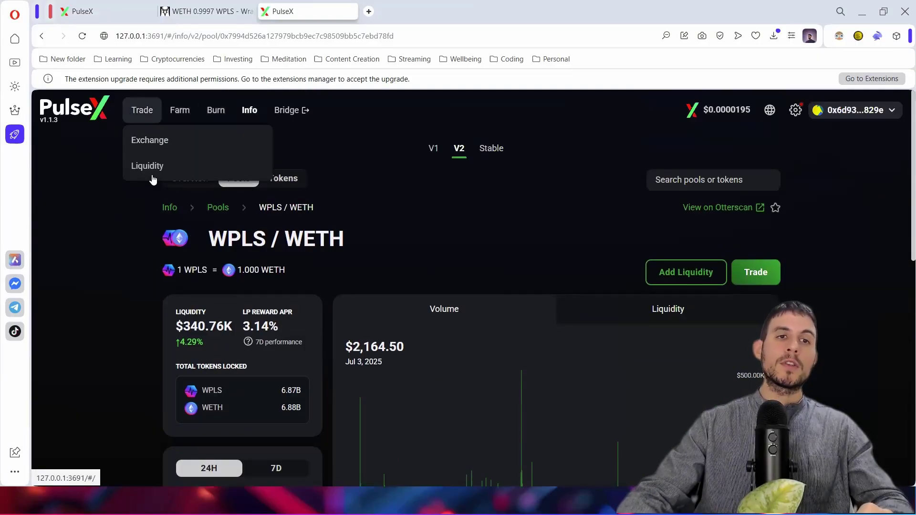
pyautogui.click(147, 166)
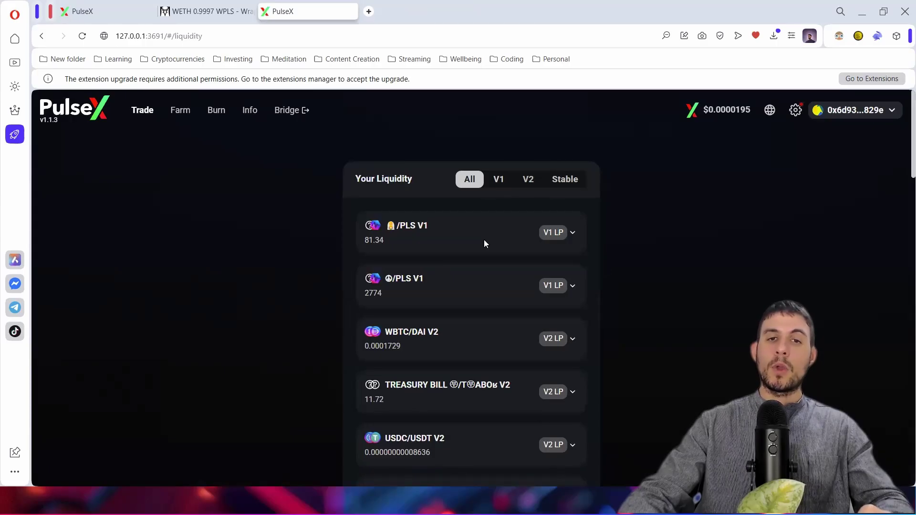
pyautogui.scroll(-5, 440, 242)
# Find 'weth' on the page and expand the PLS/WETH V2 position (49922.1 PLS, 49855 WETH)
pyautogui.hotkey('ctrl', 'f')
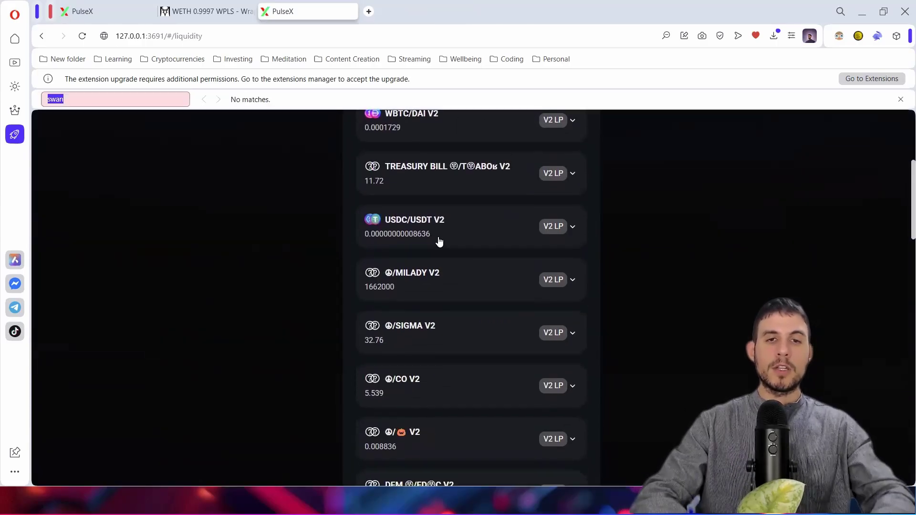
pyautogui.write('pweth')
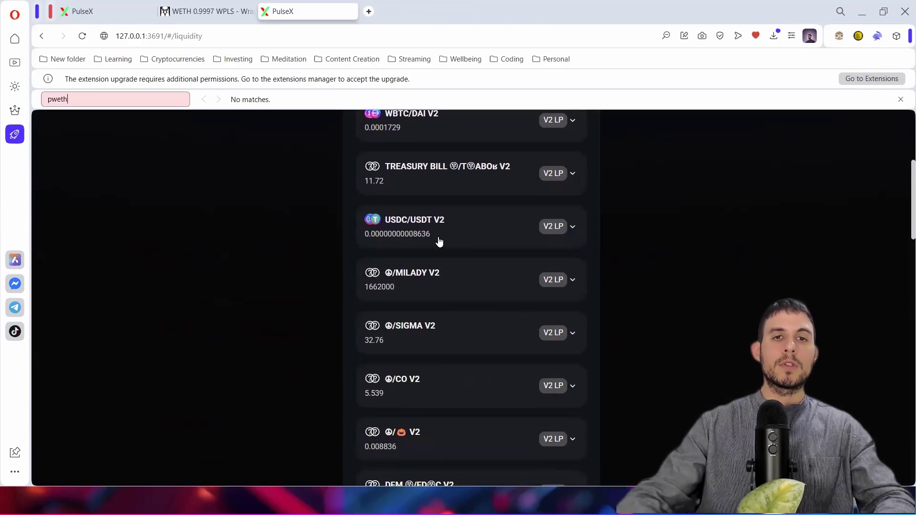
pyautogui.hotkey('ctrl', 'a')
pyautogui.write('weth')
pyautogui.click(451, 305)
# Open Remove on the PLS/WETH V2 position and set the withdrawal to 100%, showing 49922.1 PLS and 49855 WETH
pyautogui.click(475, 400)
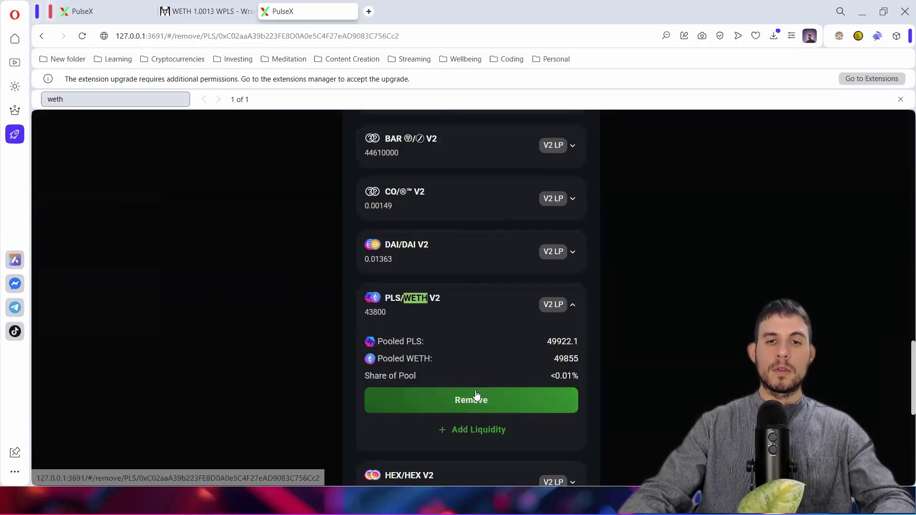
pyautogui.scroll(2, 596, 253)
pyautogui.click(545, 272)
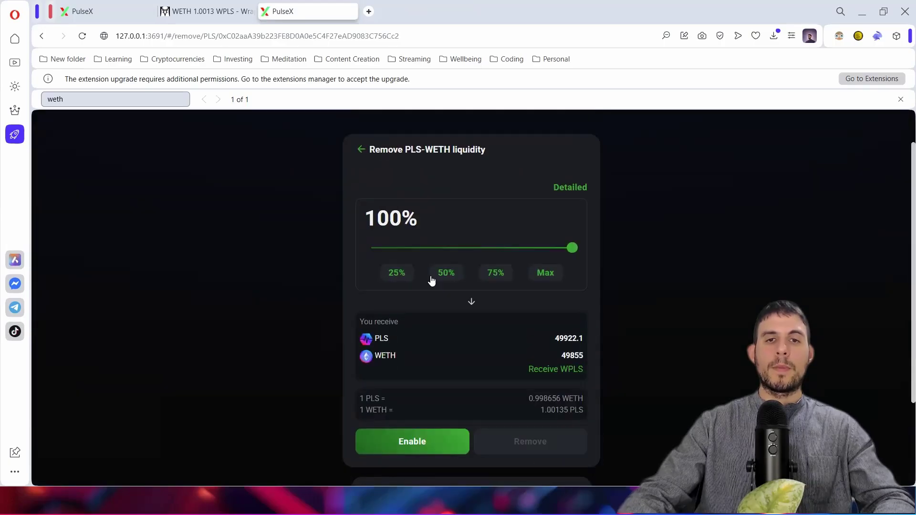
pyautogui.moveTo(571, 249); pyautogui.dragTo(607, 251)
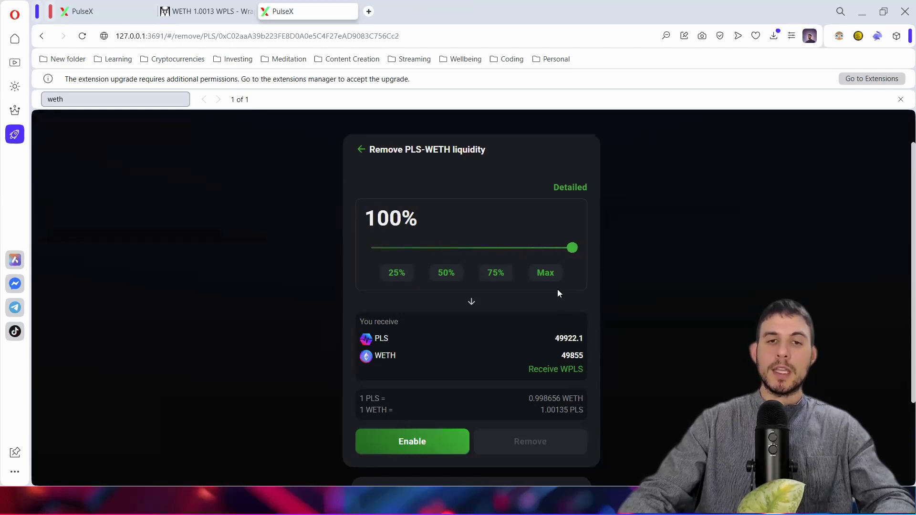